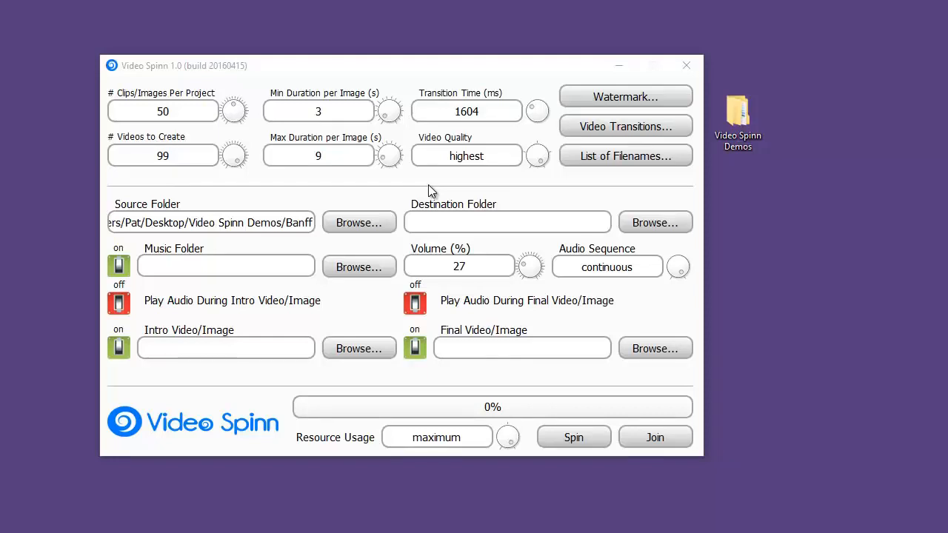
# Open the Banff folder inside Video Spinn Demos, examine its images, and close the folder window.
pyautogui.doubleClick(737, 111)
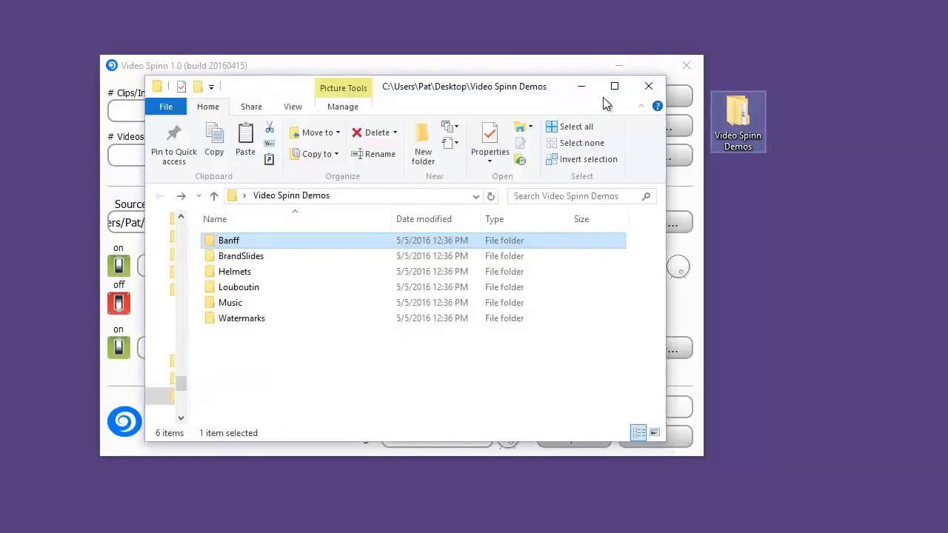
pyautogui.doubleClick(223, 241)
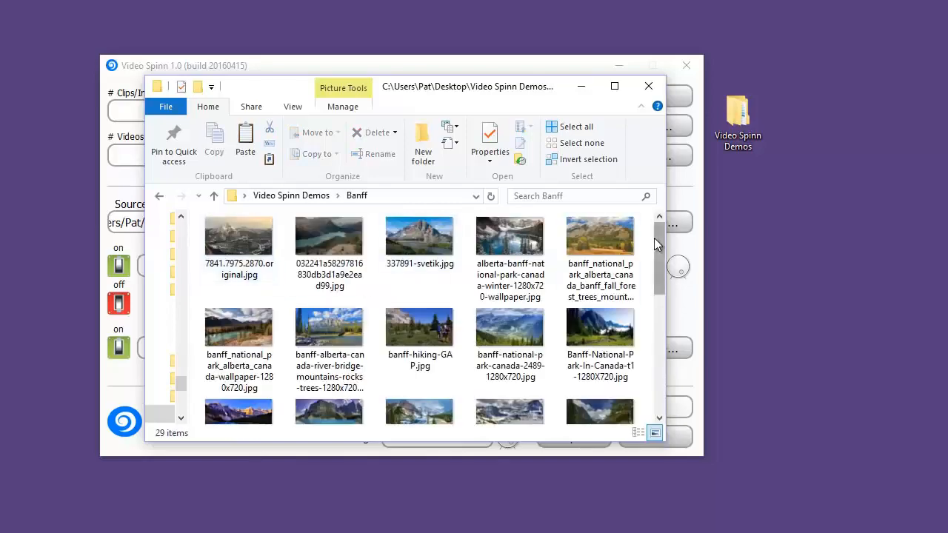
pyautogui.moveTo(654, 238)
pyautogui.mouseDown()
pyautogui.moveTo(655, 360)
pyautogui.moveTo(654, 224)
pyautogui.mouseUp()
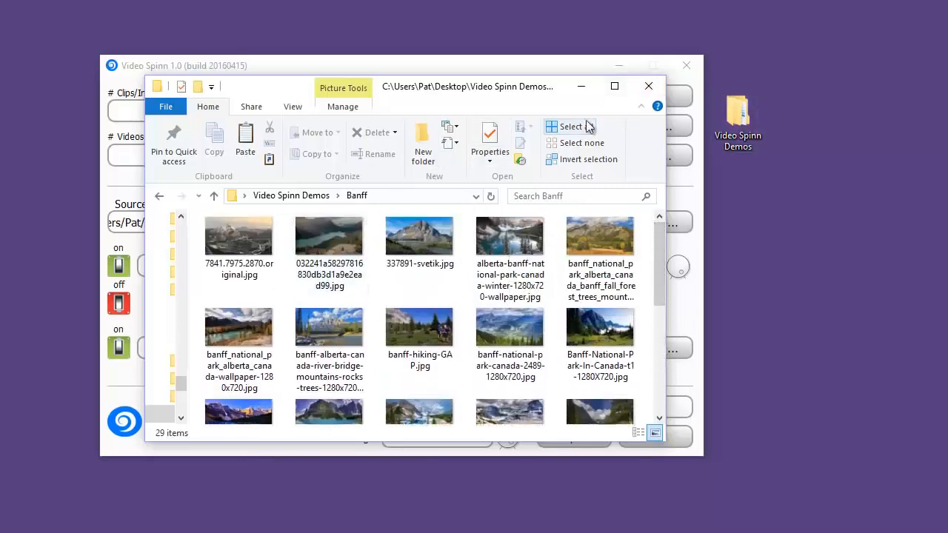
pyautogui.click(637, 89)
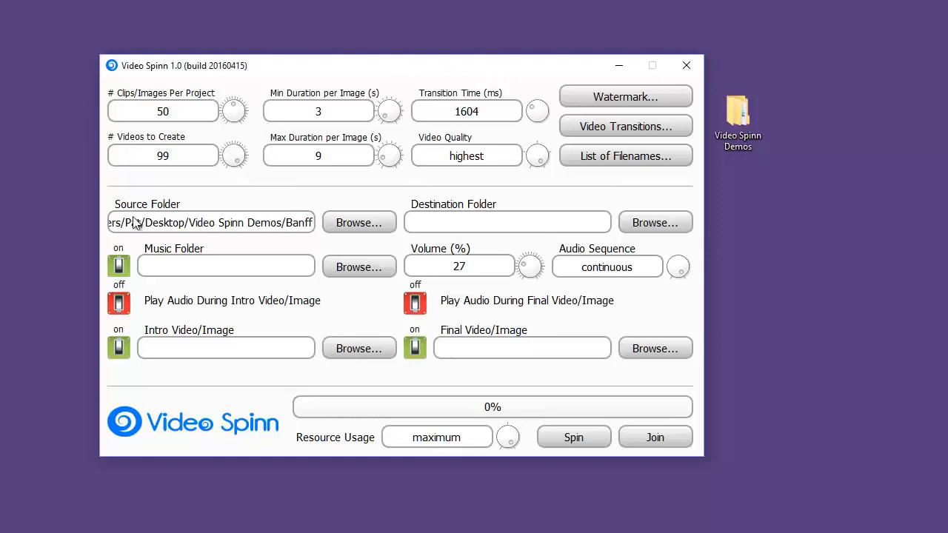
# Choose the Banff folder as the source folder and Video Spinn Demos as the destination folder.
pyautogui.click(350, 224)
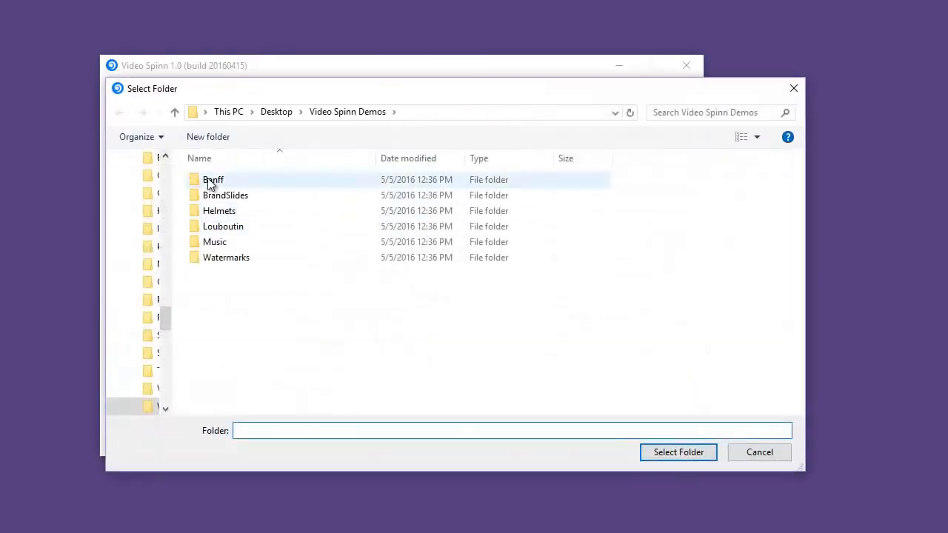
pyautogui.doubleClick(210, 182)
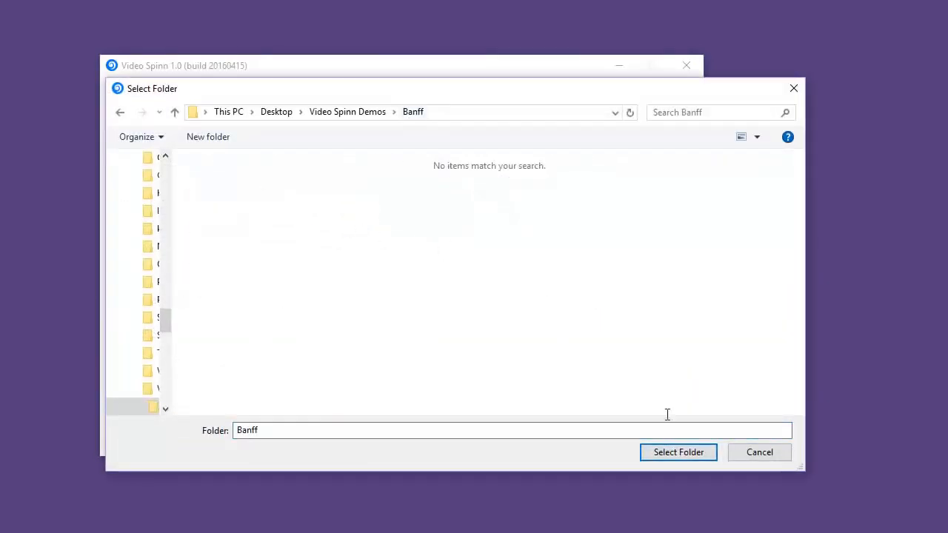
pyautogui.click(701, 457)
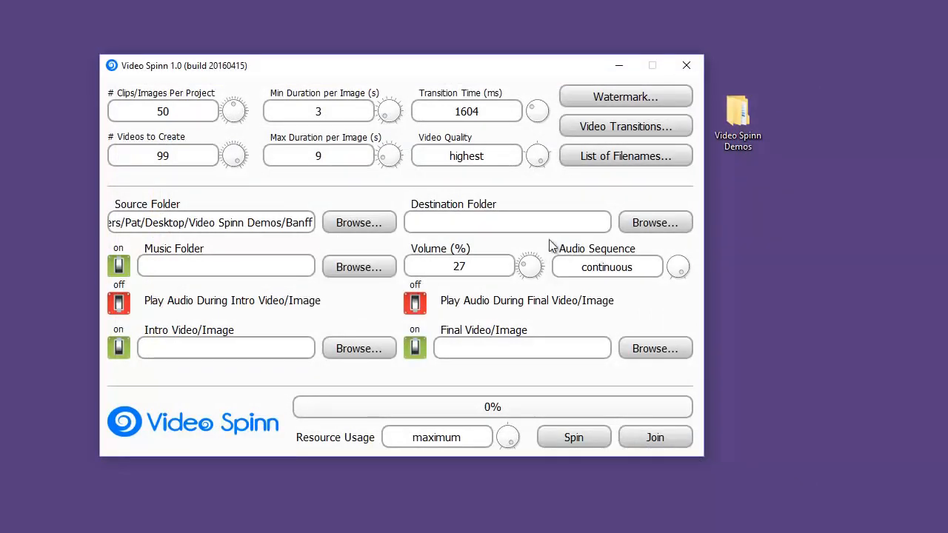
pyautogui.click(648, 223)
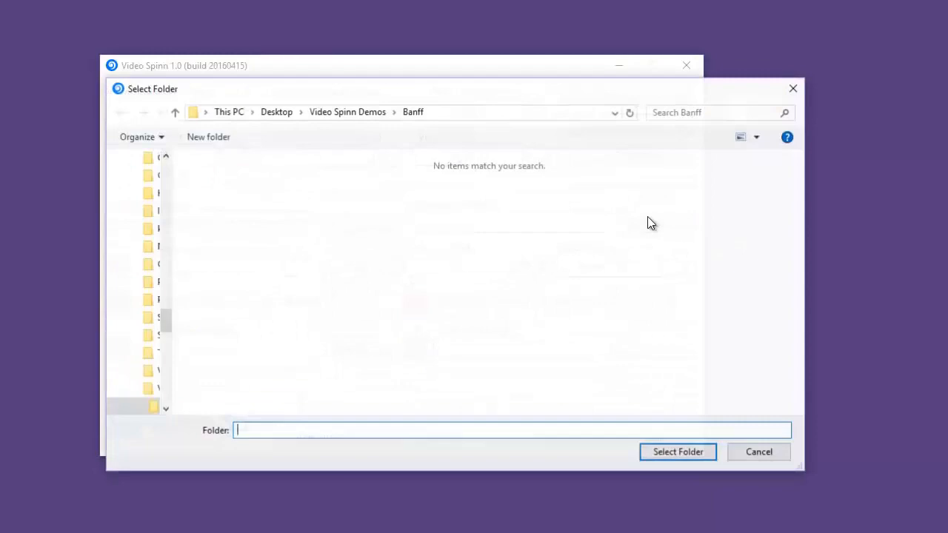
pyautogui.click(369, 111)
pyautogui.click(678, 453)
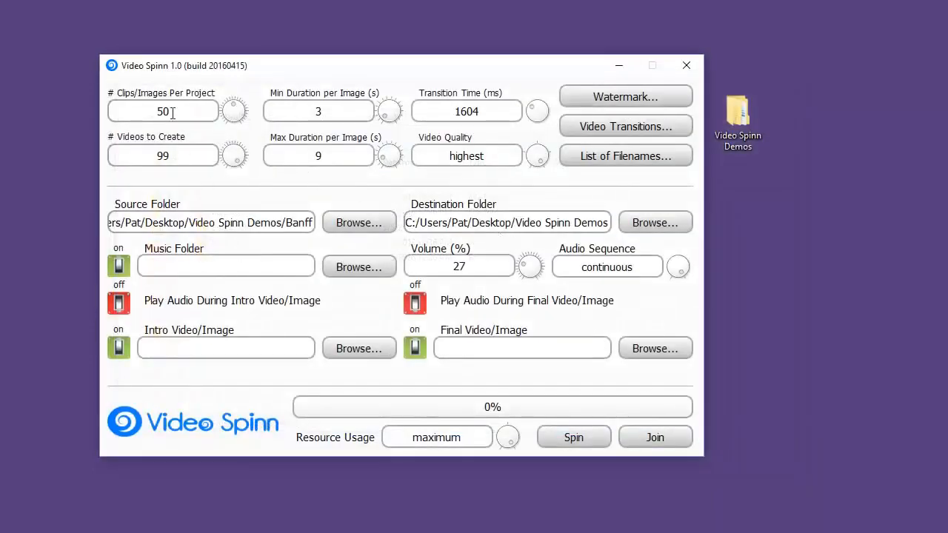
# Set the number of clips/images per project to 6 and the number of videos to create to 5.
pyautogui.moveTo(185, 112)
pyautogui.moveTo(232, 106); pyautogui.dragTo(107, 117)
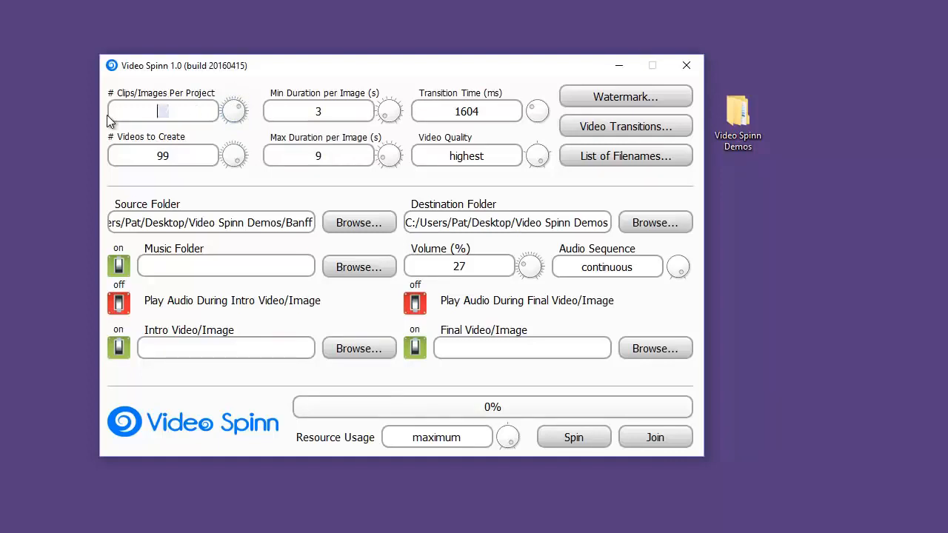
pyautogui.write('6')
pyautogui.moveTo(206, 159); pyautogui.dragTo(106, 155)
pyautogui.press('BackSpace')
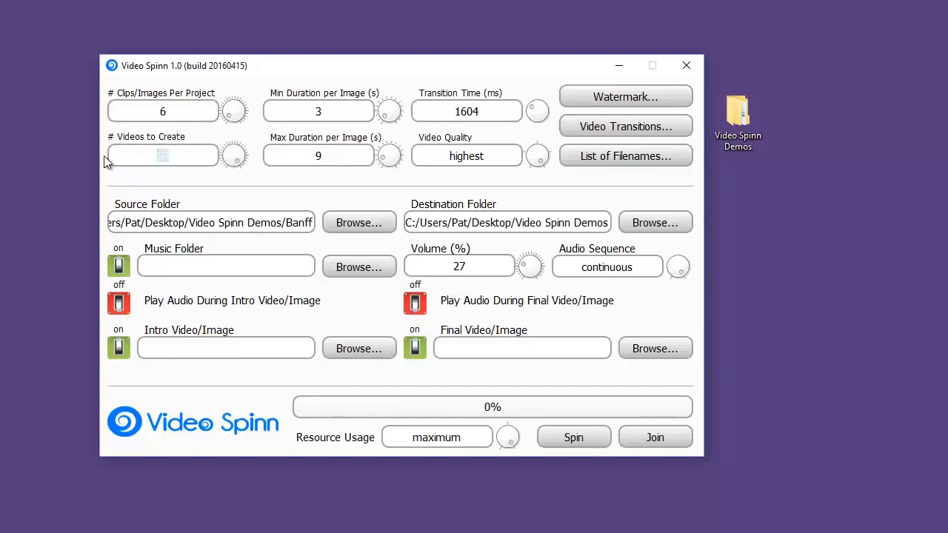
pyautogui.write('5')
pyautogui.doubleClick(160, 111)
pyautogui.write('6')
# Set the maximum duration per image to 5 seconds.
pyautogui.click(339, 153)
pyautogui.press('BackSpace')
pyautogui.write('6')
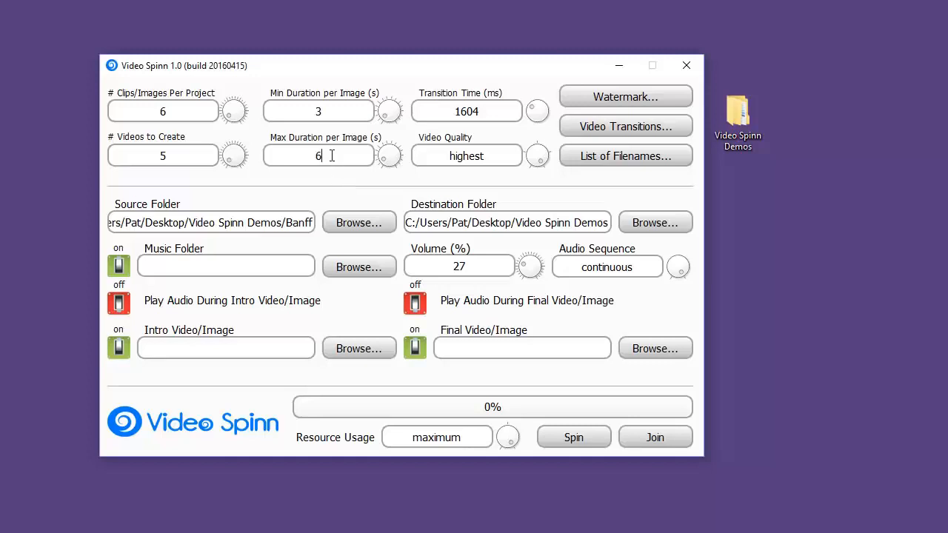
pyautogui.press('BackSpace')
pyautogui.write('3')
pyautogui.press('BackSpace')
pyautogui.write('5')
# Limit the video transitions to Cross Dissolve and Fade to Black, disabling Slide from Top and Zoom from Center.
pyautogui.click(636, 129)
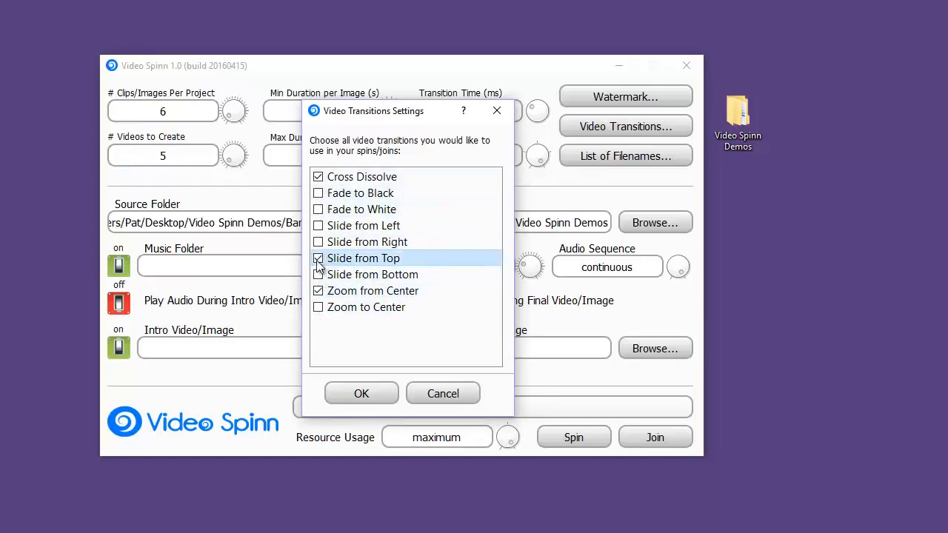
pyautogui.click(319, 290)
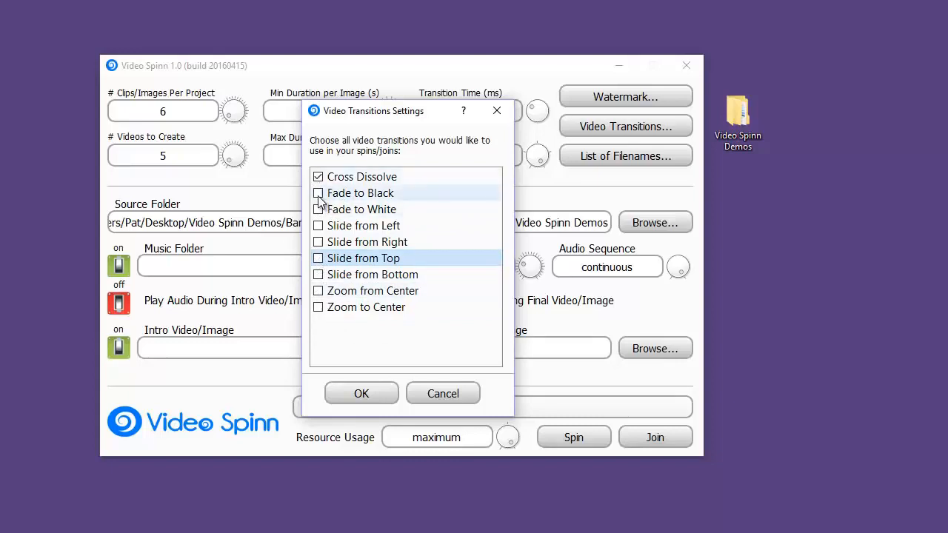
pyautogui.click(319, 195)
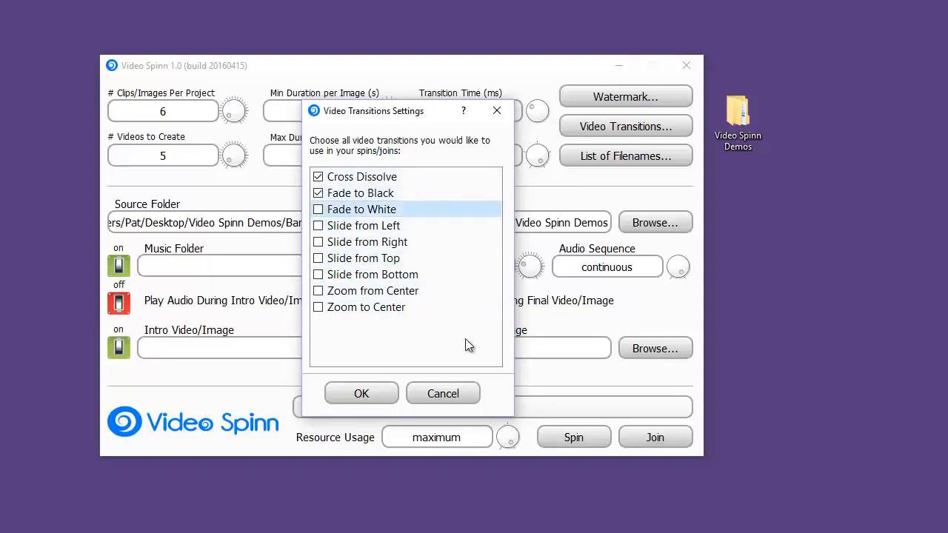
pyautogui.click(357, 394)
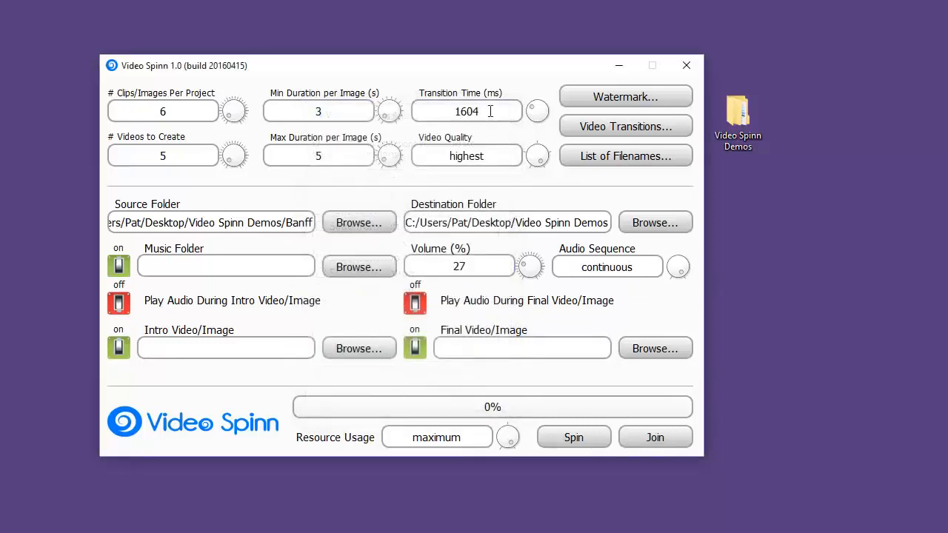
# Set the transition time to 500 ms and the video quality to high.
pyautogui.moveTo(490, 111); pyautogui.dragTo(438, 113)
pyautogui.write('500')
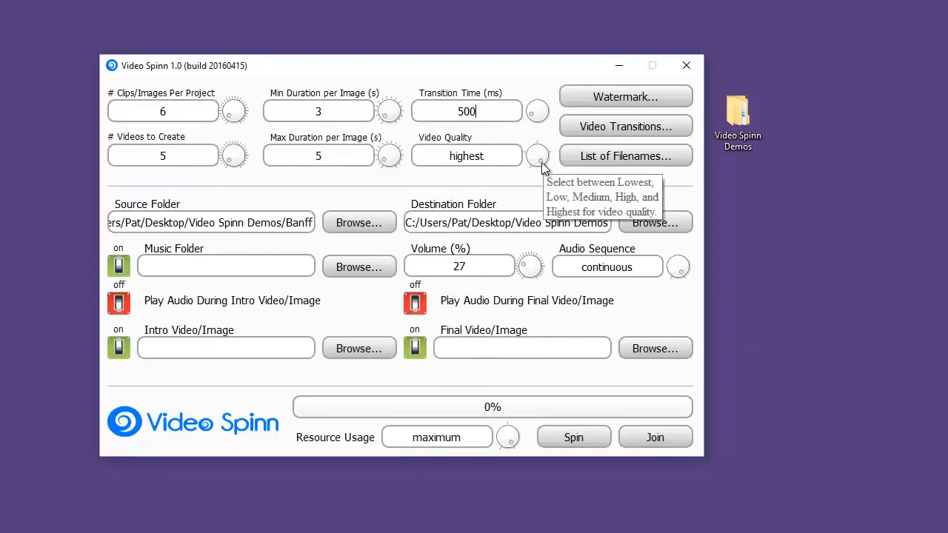
pyautogui.moveTo(541, 162); pyautogui.dragTo(545, 155)
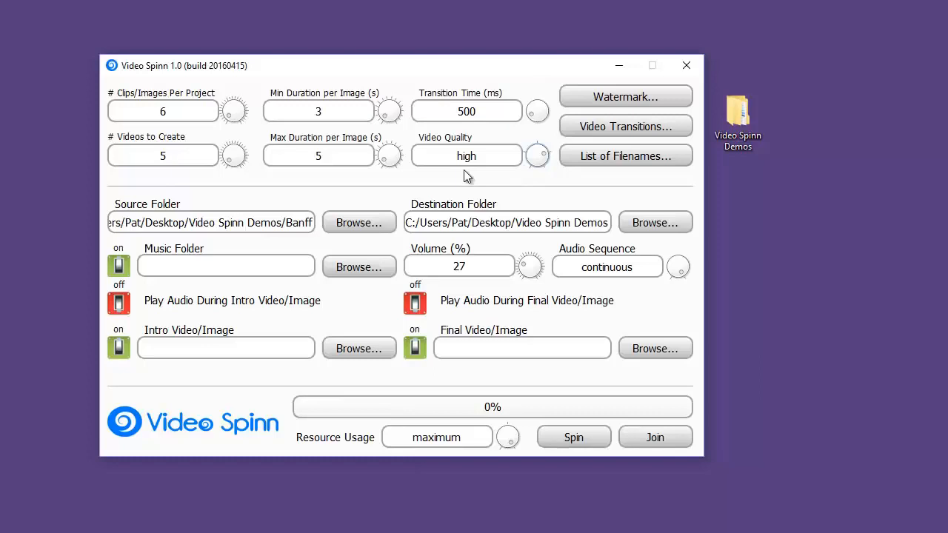
# Enable the watermark and load Banff.png from the Watermarks folder as its image.
pyautogui.click(647, 99)
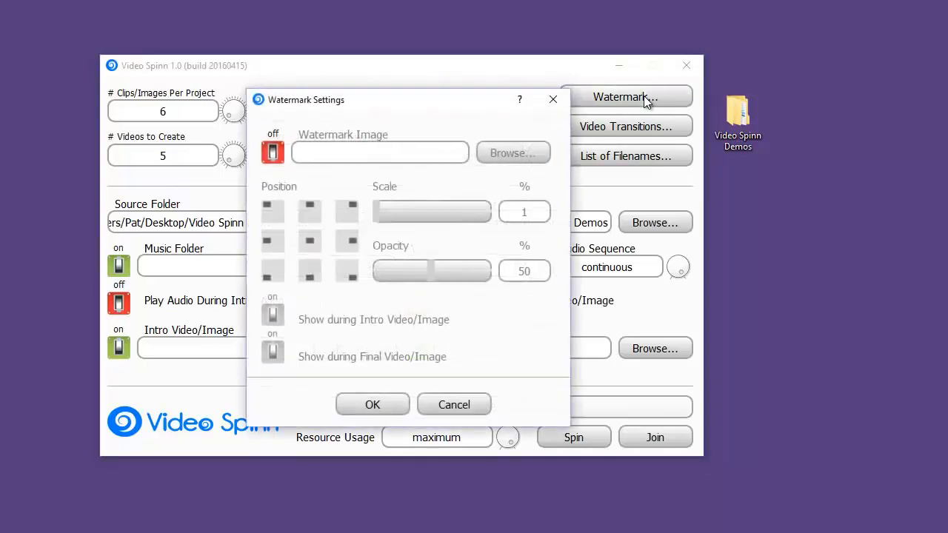
pyautogui.click(273, 153)
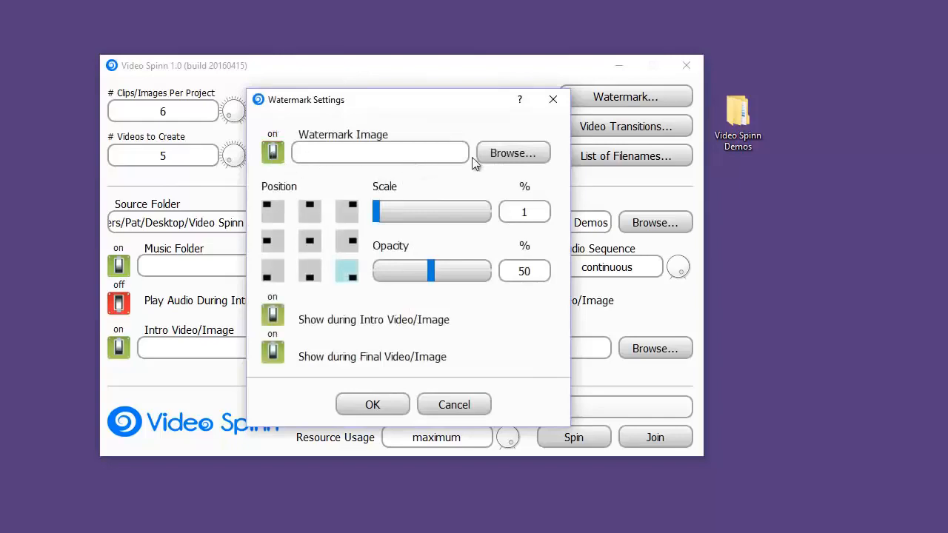
pyautogui.click(513, 152)
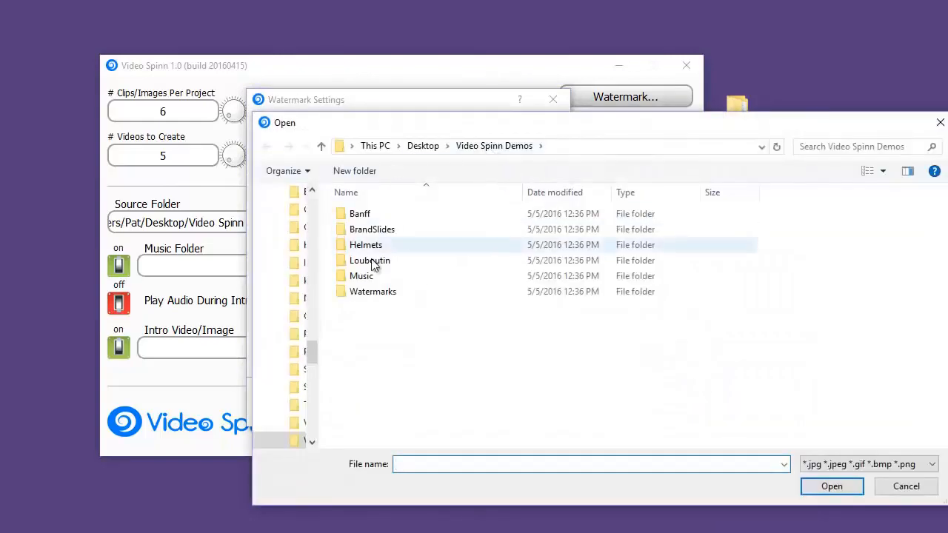
pyautogui.doubleClick(366, 294)
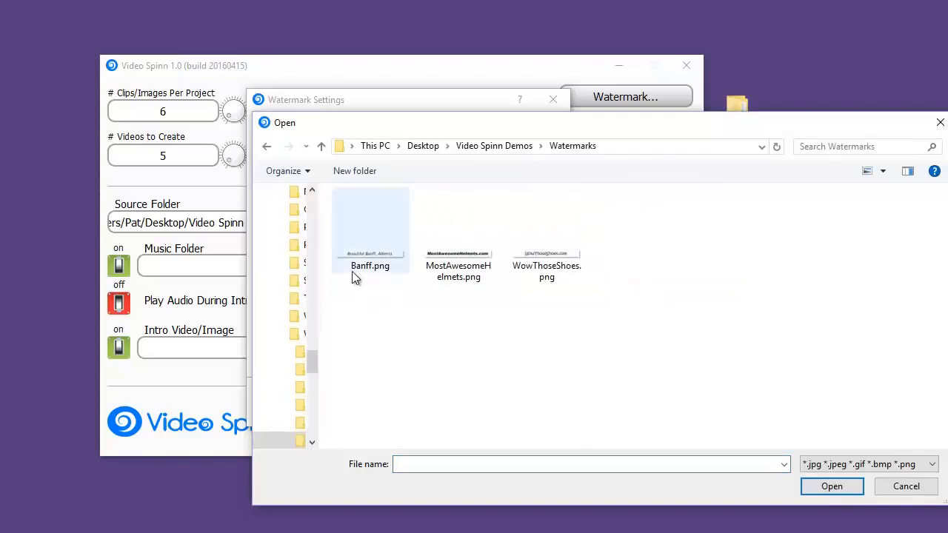
pyautogui.doubleClick(365, 252)
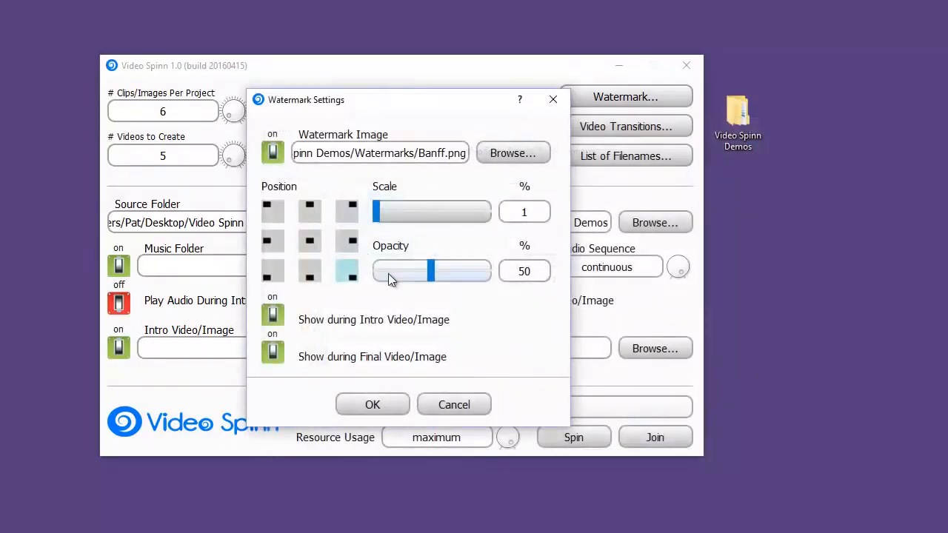
# Position the watermark at top center with 100% scale and turn off showing it during the intro and final video/image.
pyautogui.click(310, 214)
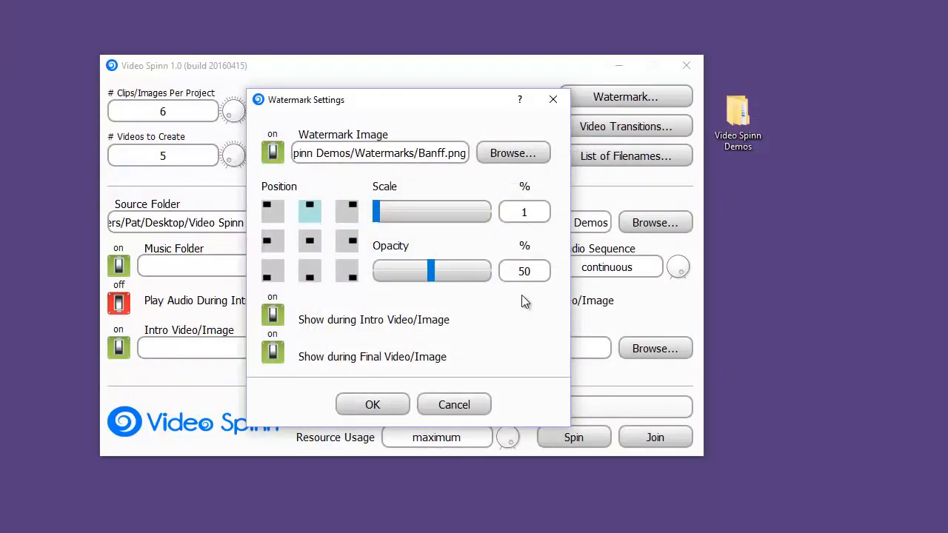
pyautogui.moveTo(378, 213); pyautogui.dragTo(495, 215)
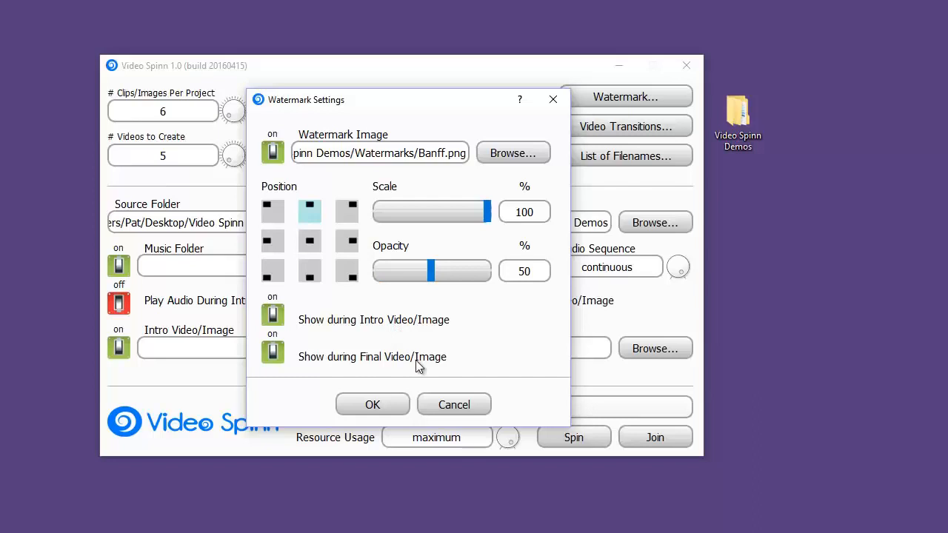
pyautogui.click(271, 315)
pyautogui.click(272, 352)
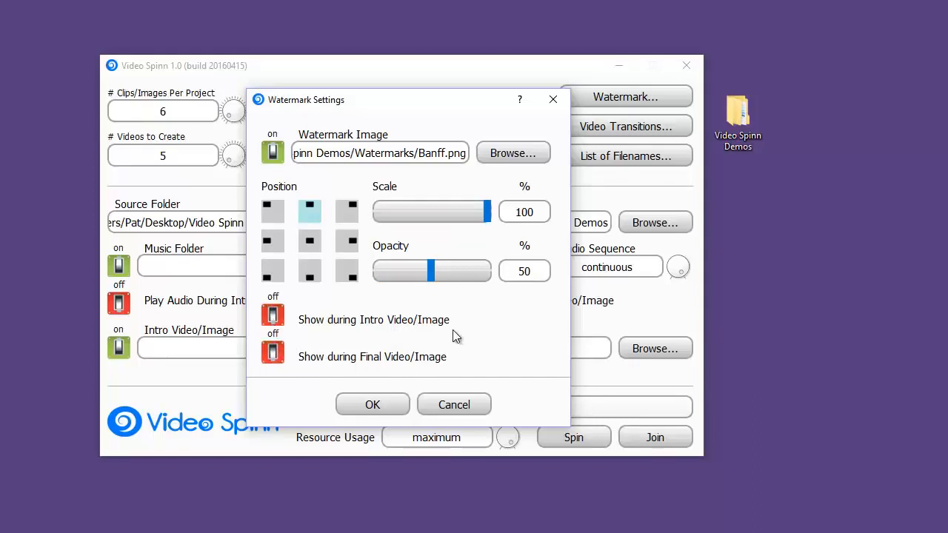
pyautogui.click(373, 406)
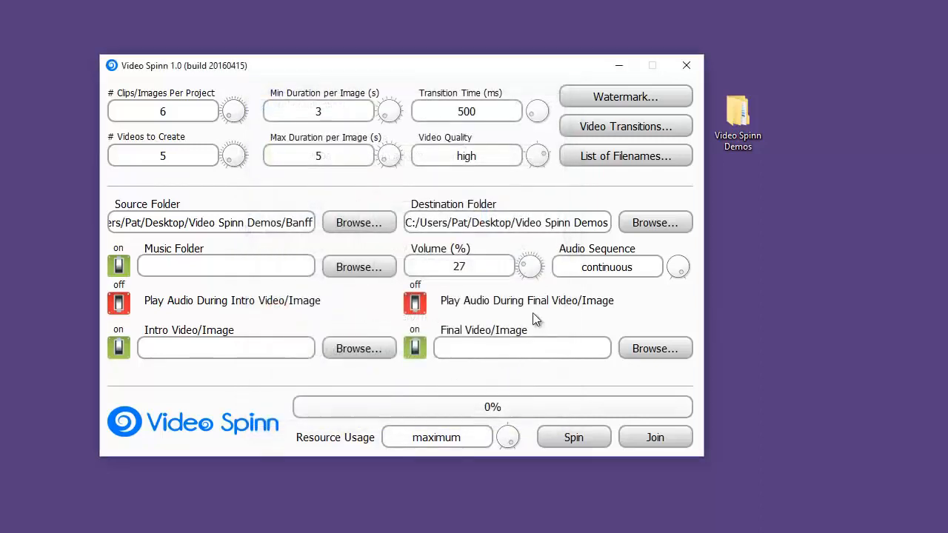
# Keep background music enabled and choose the Music folder inside Video Spinn Demos as the music folder.
pyautogui.click(116, 268)
pyautogui.click(117, 271)
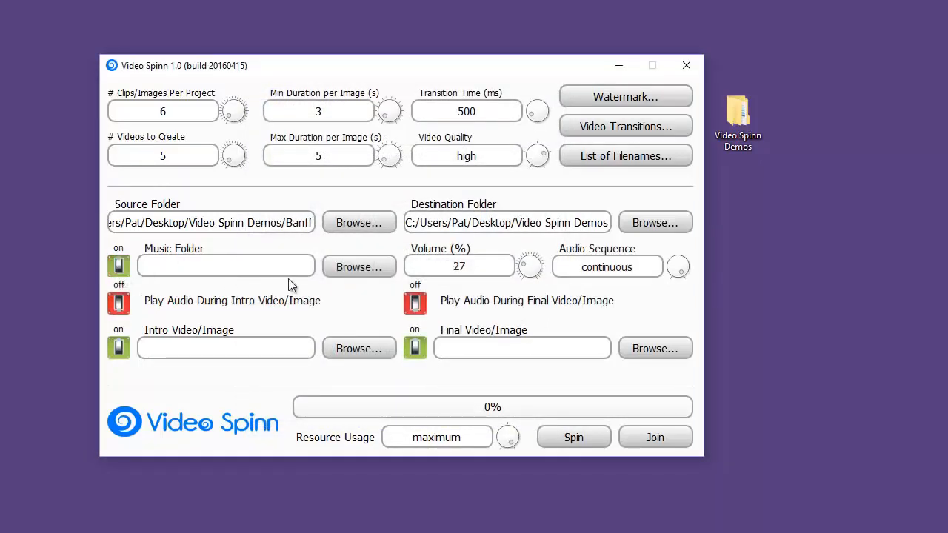
pyautogui.click(348, 267)
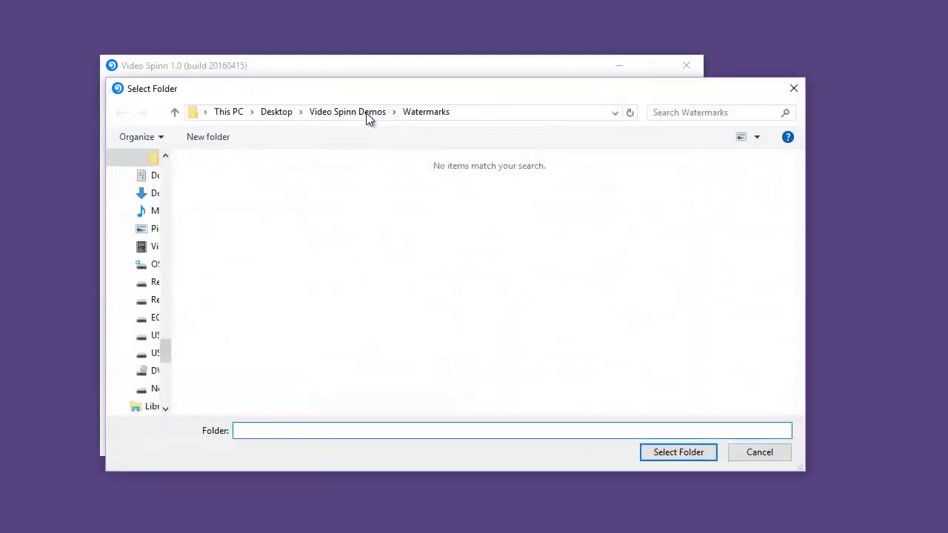
pyautogui.click(366, 114)
pyautogui.doubleClick(231, 248)
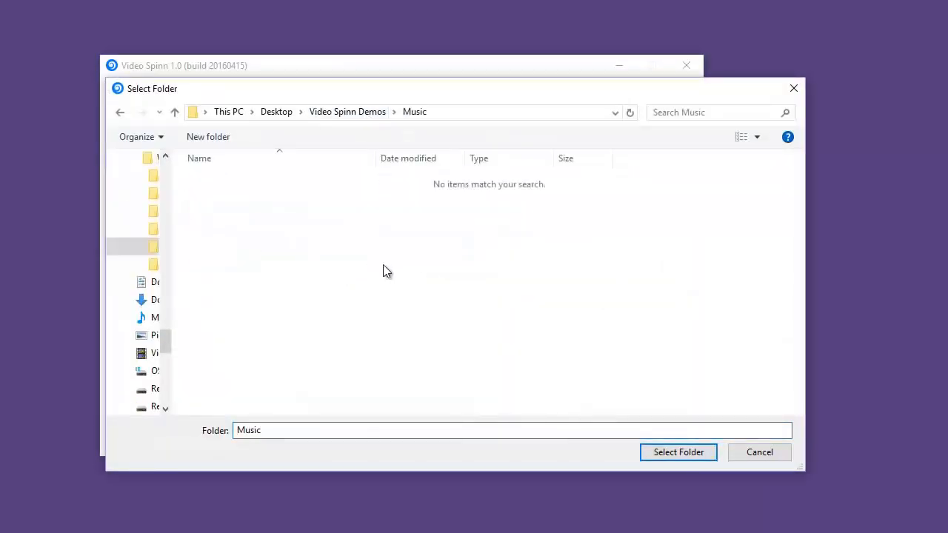
pyautogui.click(680, 453)
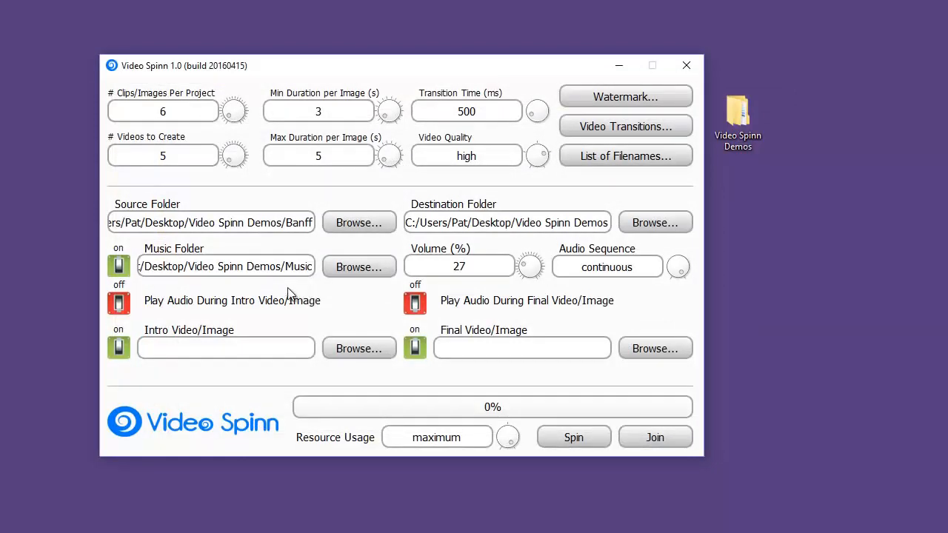
# Configure the audio with 50% volume, random sequence, and playback during both the intro and final video/image.
pyautogui.moveTo(499, 269); pyautogui.dragTo(404, 266)
pyautogui.write('50')
pyautogui.click(676, 265)
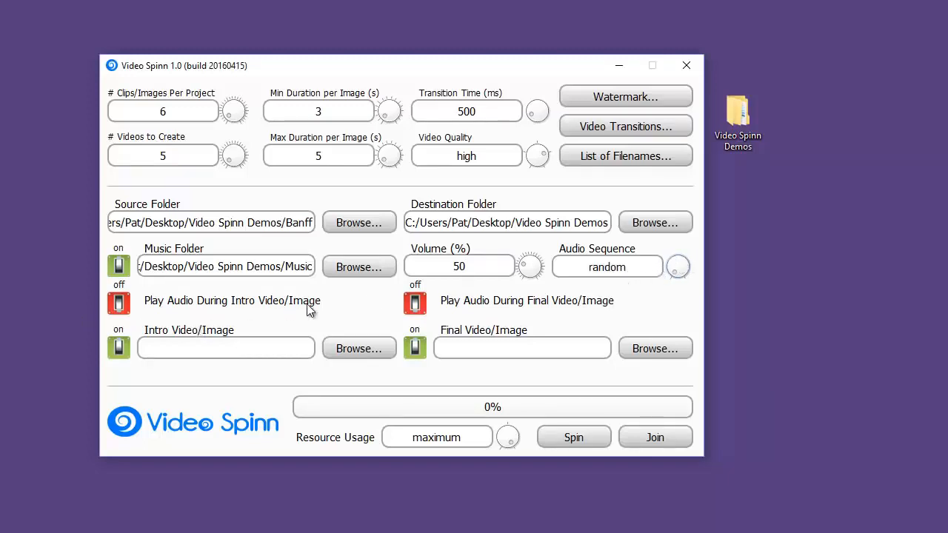
pyautogui.click(119, 305)
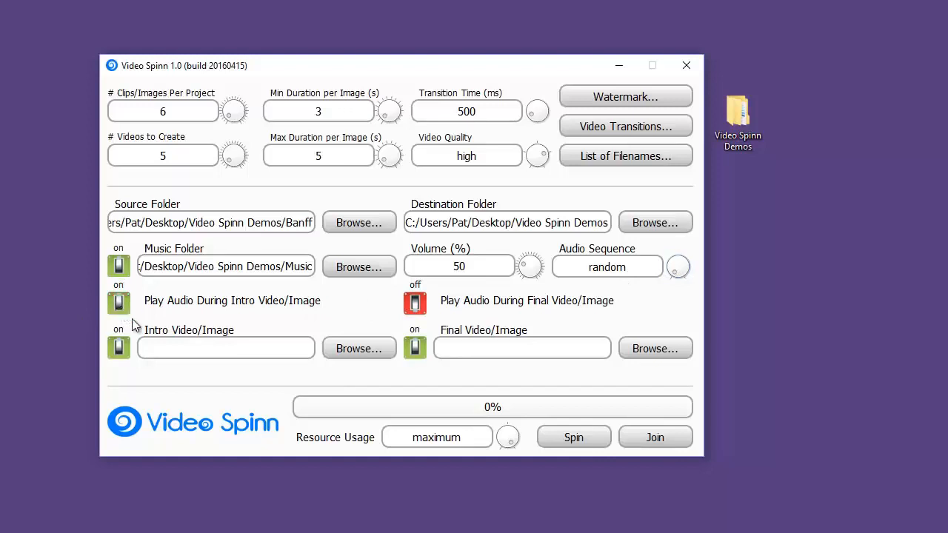
pyautogui.click(415, 305)
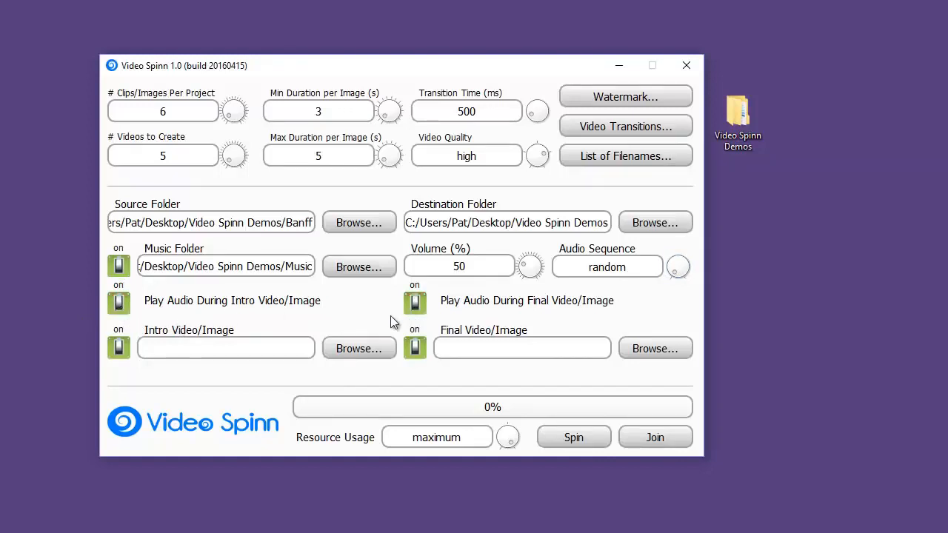
# Load Banff.jpg from the BrandSlides folder as both the intro image and the final image.
pyautogui.click(360, 349)
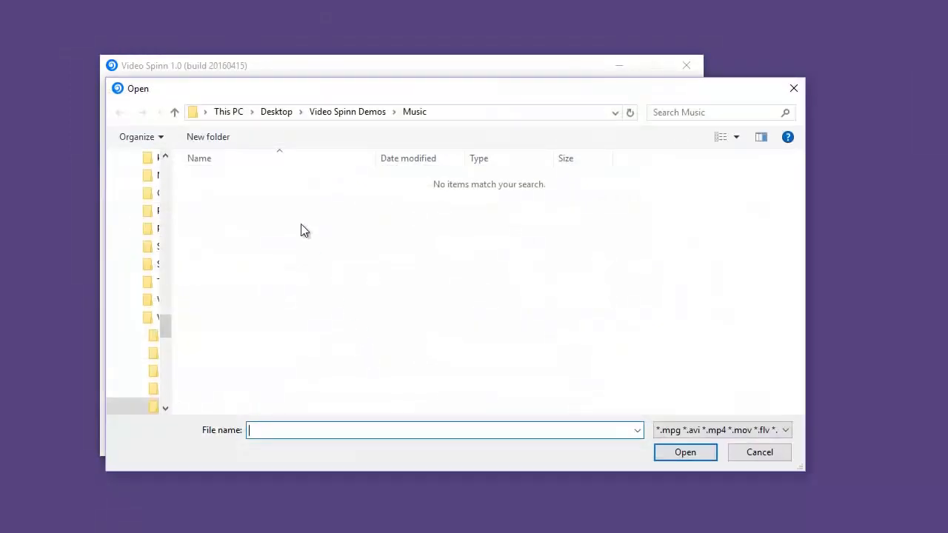
pyautogui.click(370, 112)
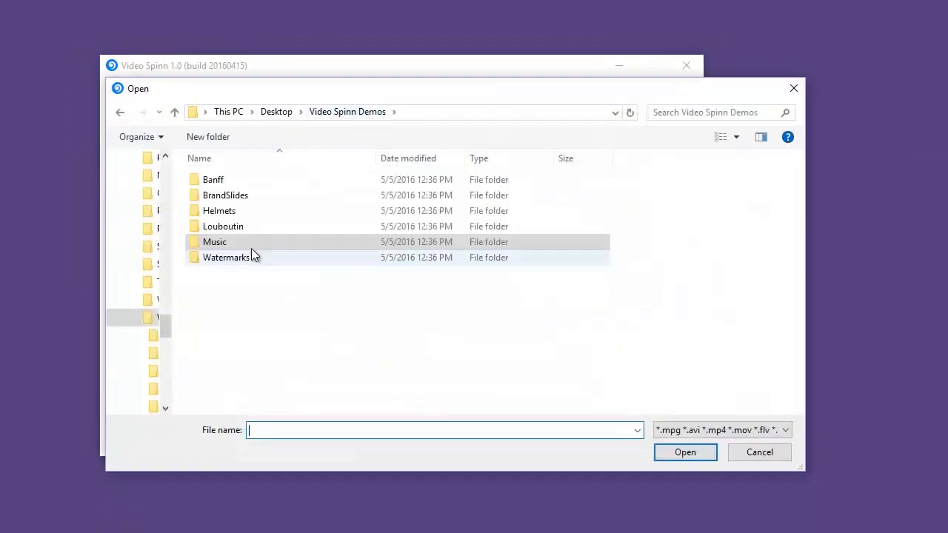
pyautogui.doubleClick(246, 195)
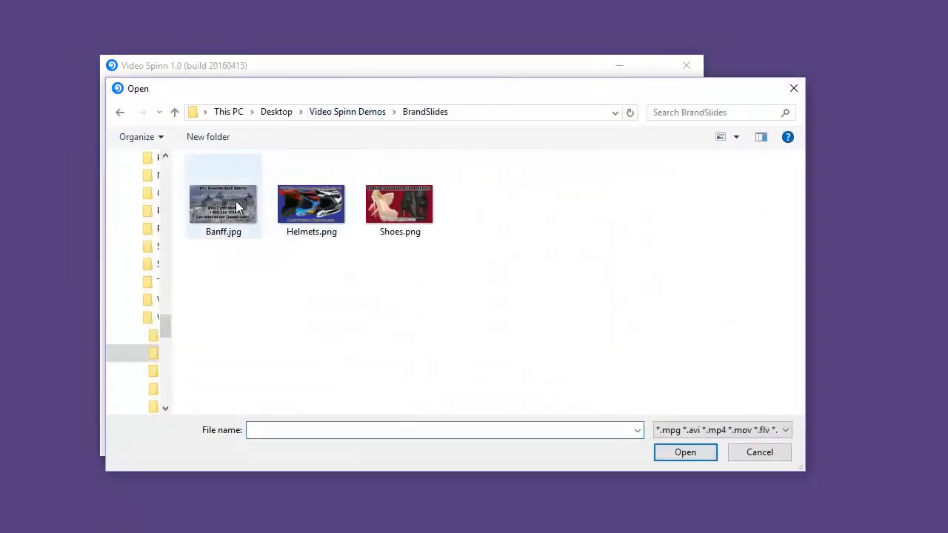
pyautogui.click(226, 207)
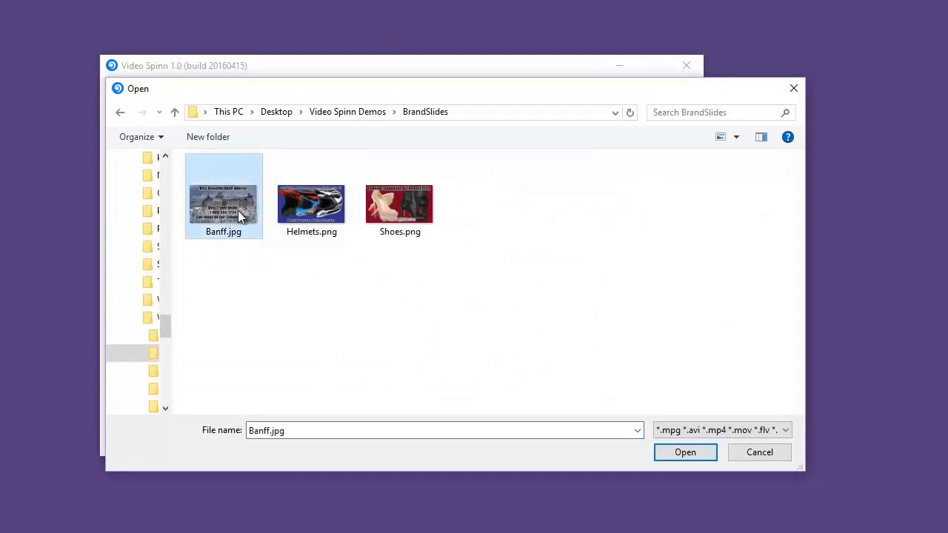
pyautogui.doubleClick(228, 208)
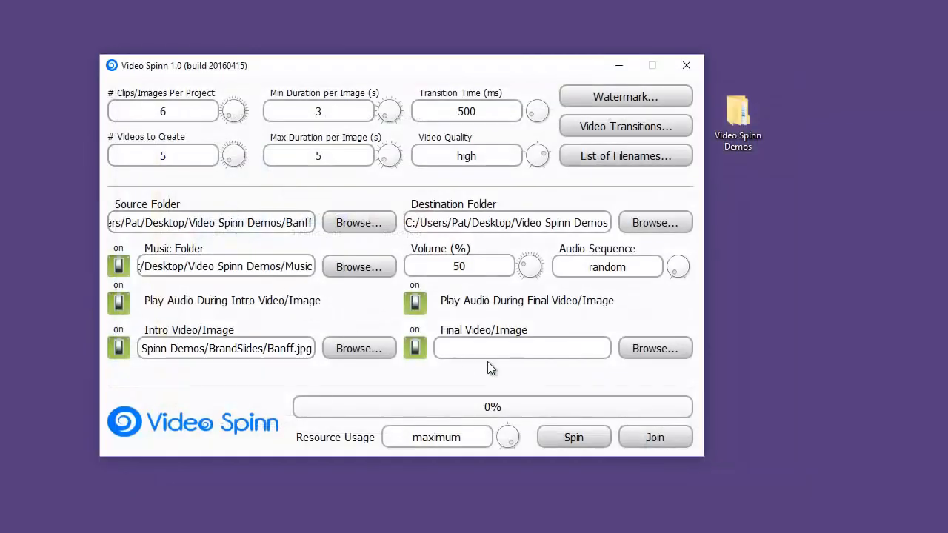
pyautogui.click(638, 349)
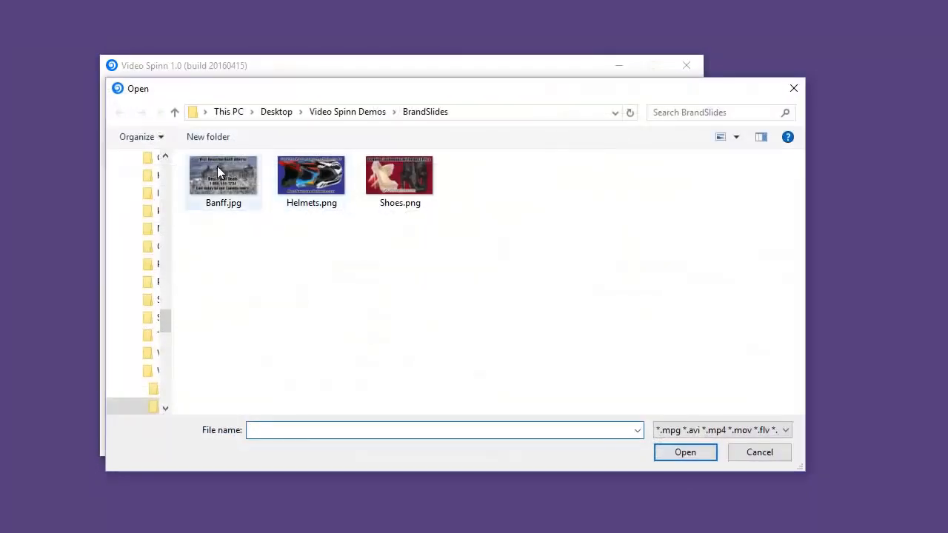
pyautogui.doubleClick(212, 169)
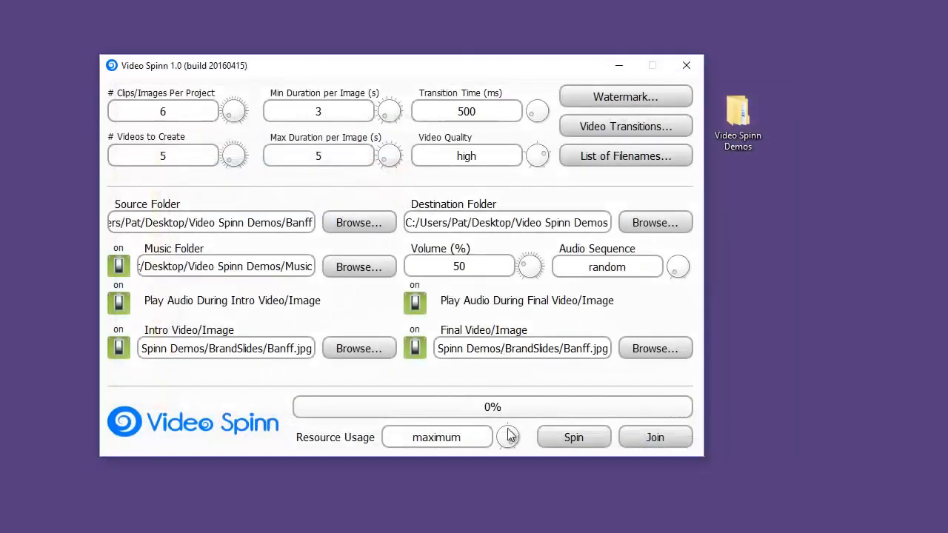
# Replace the placeholder keywords in the list of filenames with Banff, Banff Alberta and Banff National Park on separate lines.
pyautogui.click(608, 155)
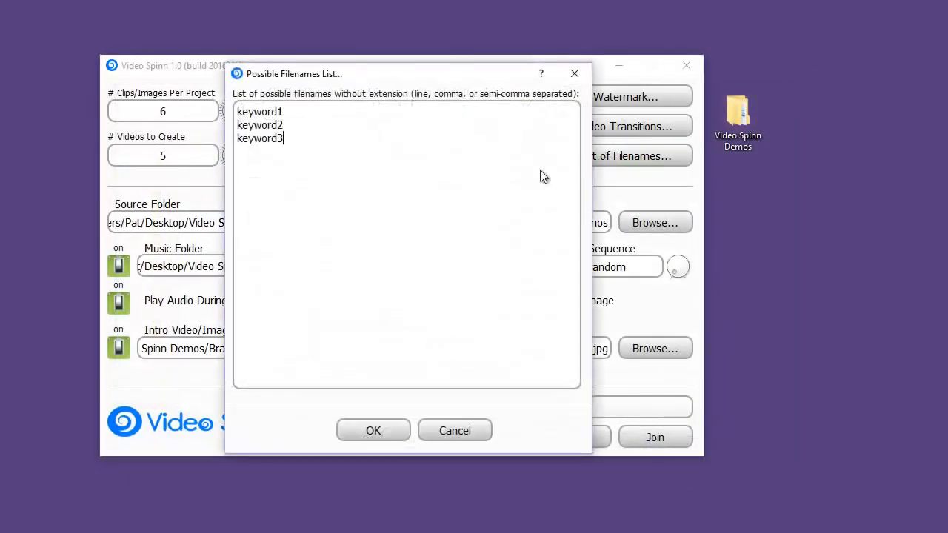
pyautogui.click(372, 151)
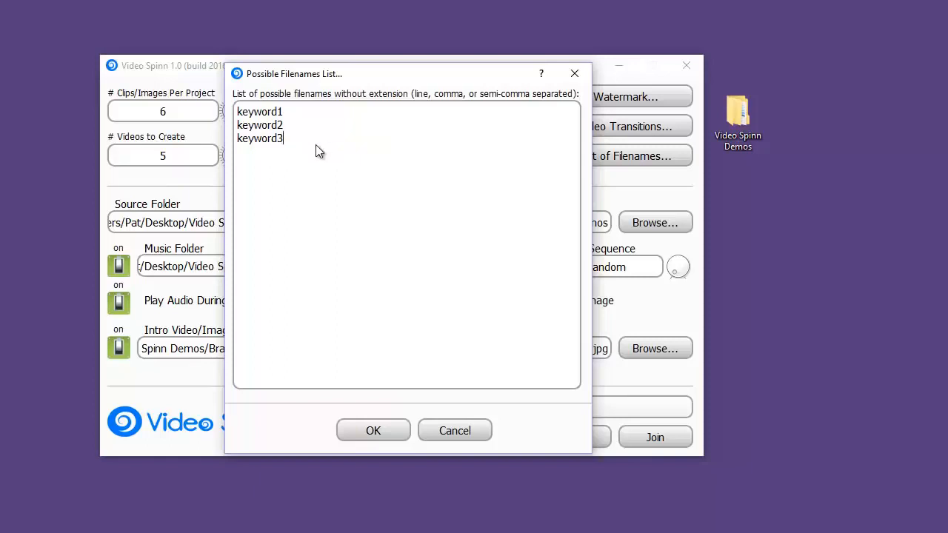
pyautogui.moveTo(317, 147); pyautogui.dragTo(188, 108)
pyautogui.write('Banff')
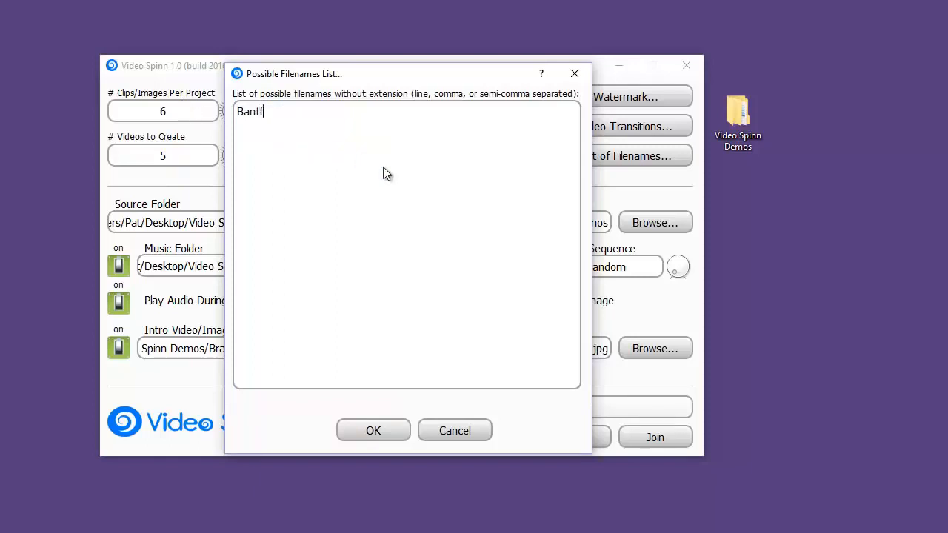
pyautogui.press('Return')
pyautogui.write('Banff Alberta Banff ')
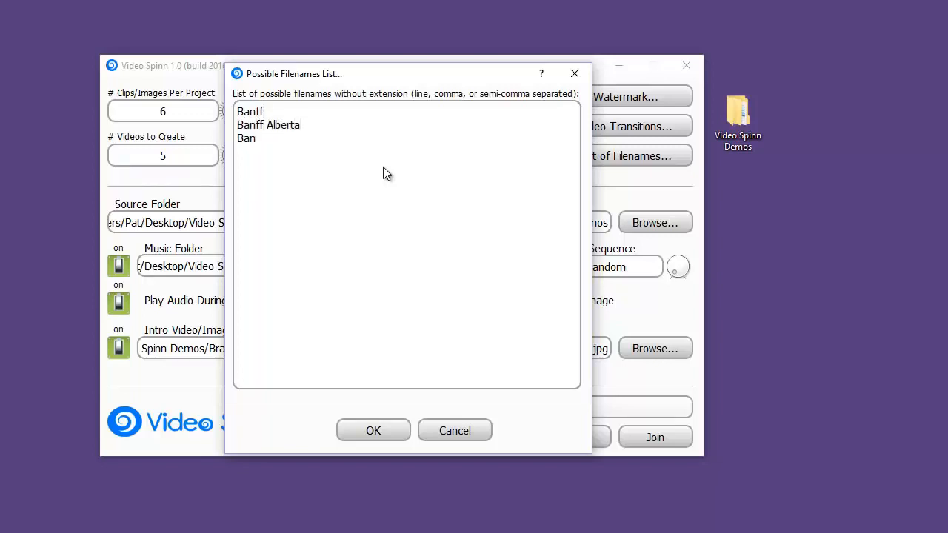
pyautogui.write('National Park')
# Add Canada Tours and Banff Hiking to the list of possible filenames and apply the list.
pyautogui.press('Return')
pyautogui.write('Canada ')
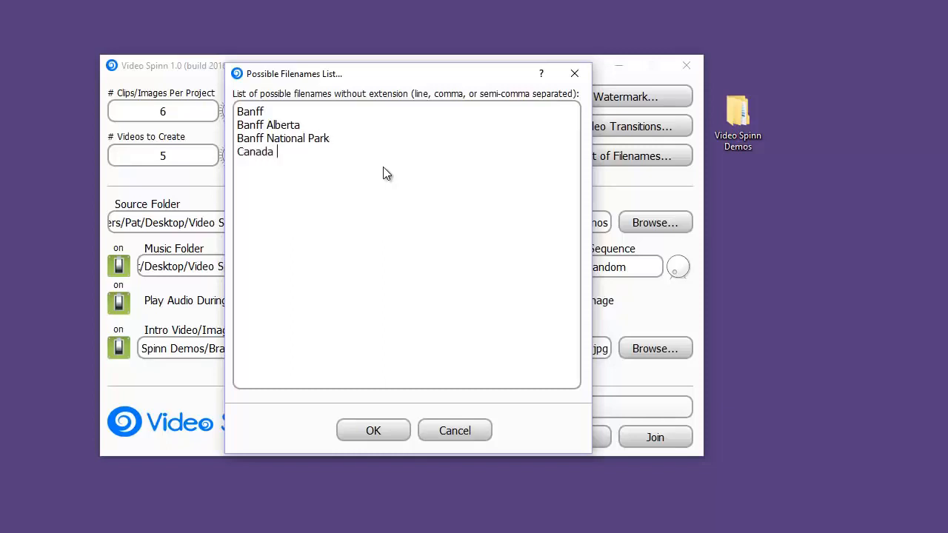
pyautogui.write('Tours ')
pyautogui.write('Banff Hiking')
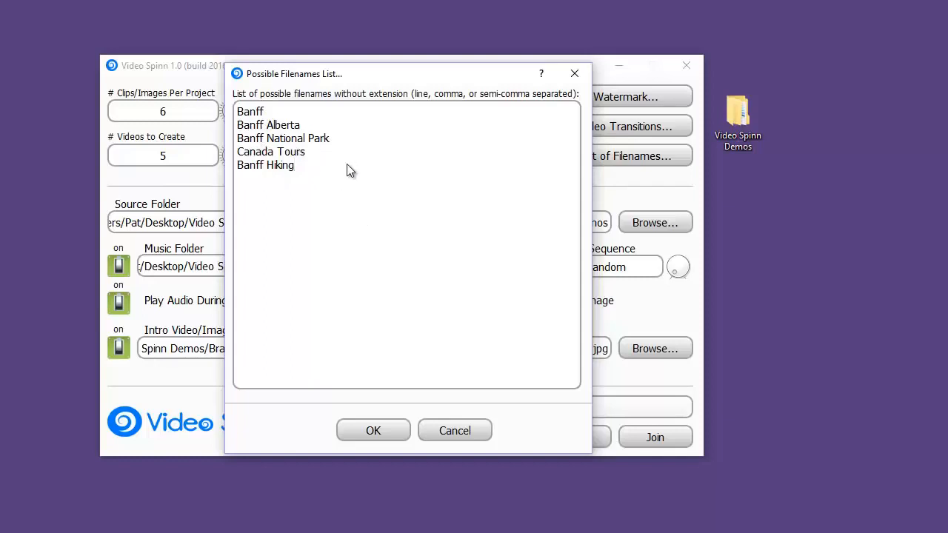
pyautogui.click(383, 432)
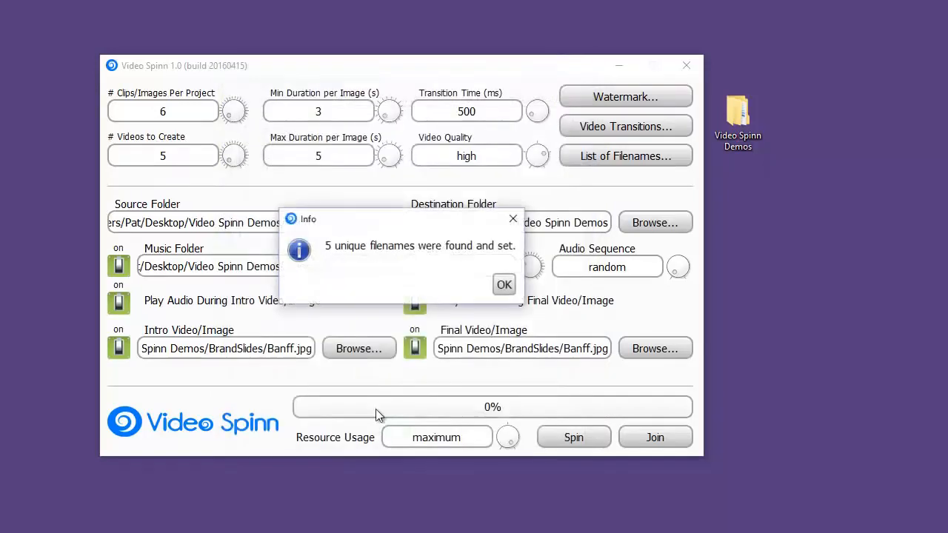
pyautogui.click(504, 286)
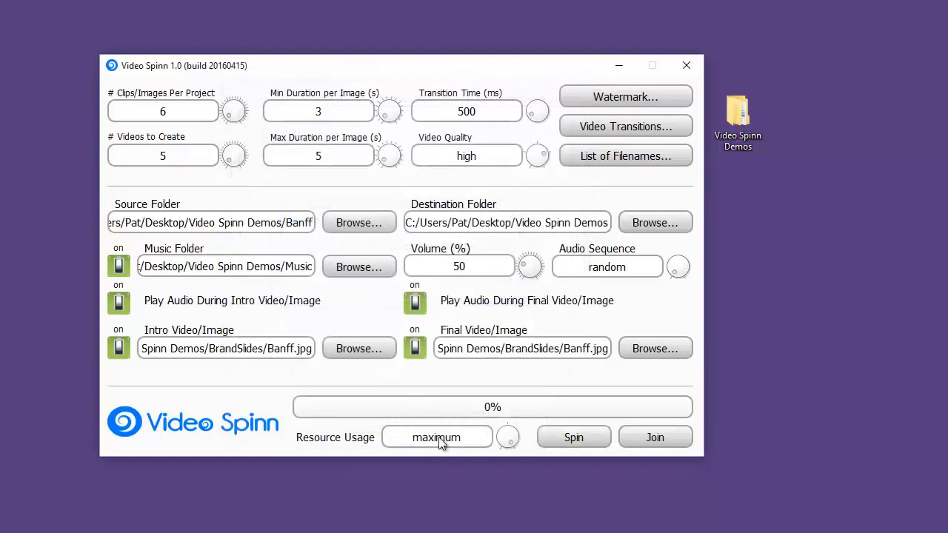
# Set resource usage to high and spin the videos, timing the run with the stopwatch in the browser.
pyautogui.moveTo(510, 441)
pyautogui.mouseDown()
pyautogui.moveTo(497, 420)
pyautogui.moveTo(498, 445)
pyautogui.moveTo(513, 425)
pyautogui.moveTo(516, 448)
pyautogui.moveTo(509, 424)
pyautogui.moveTo(502, 454)
pyautogui.moveTo(512, 423)
pyautogui.moveTo(526, 442)
pyautogui.moveTo(521, 432)
pyautogui.mouseUp()
pyautogui.moveTo(947, 87); pyautogui.dragTo(798, 65)
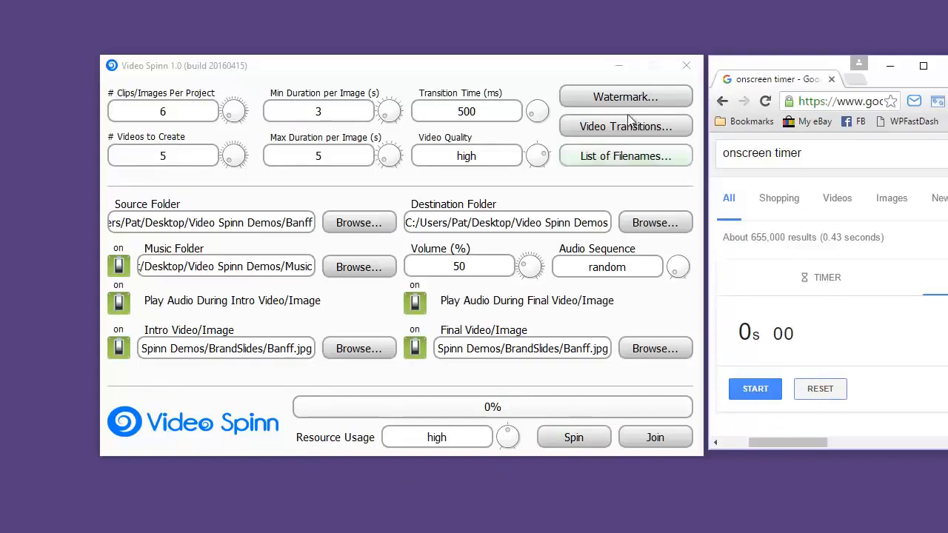
pyautogui.click(583, 437)
pyautogui.click(755, 389)
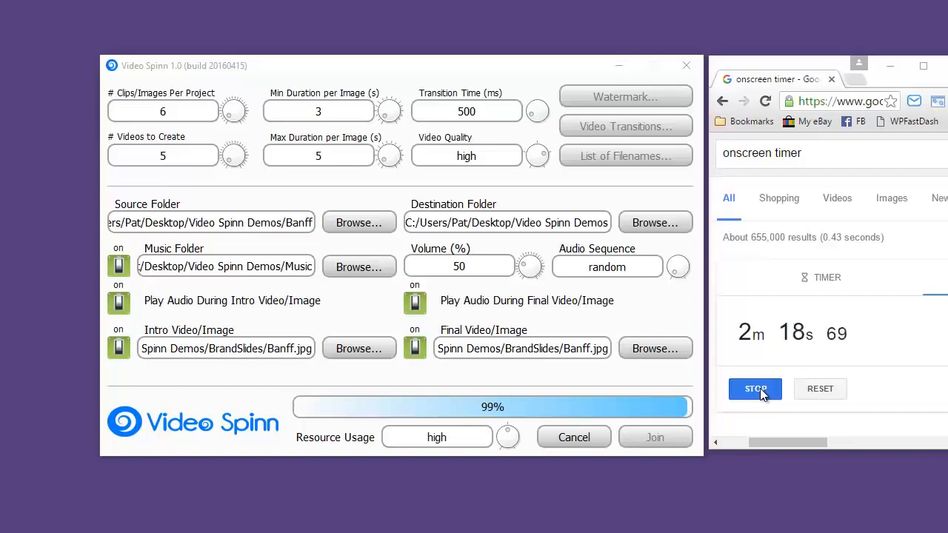
pyautogui.click(755, 389)
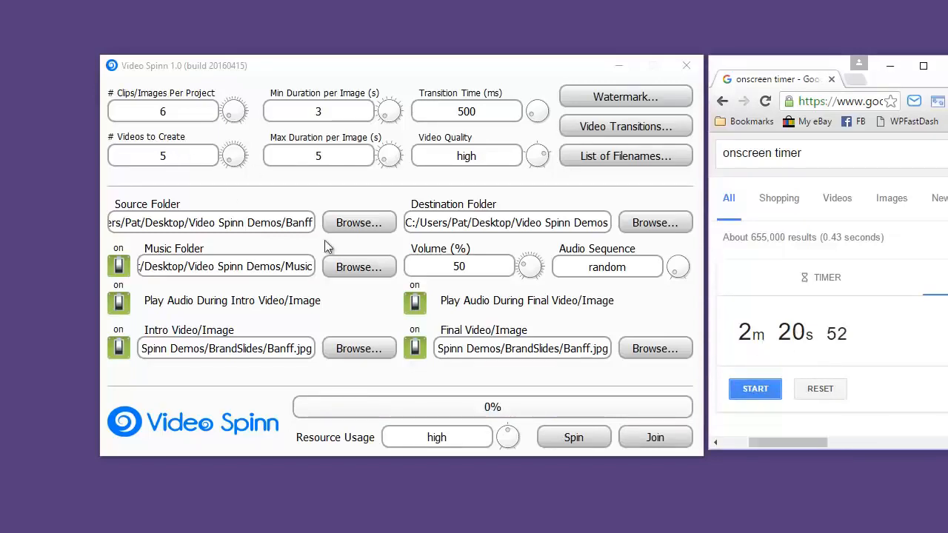
pyautogui.click(508, 437)
pyautogui.moveTo(508, 437)
pyautogui.mouseDown()
pyautogui.moveTo(523, 451)
pyautogui.moveTo(508, 428)
pyautogui.mouseUp()
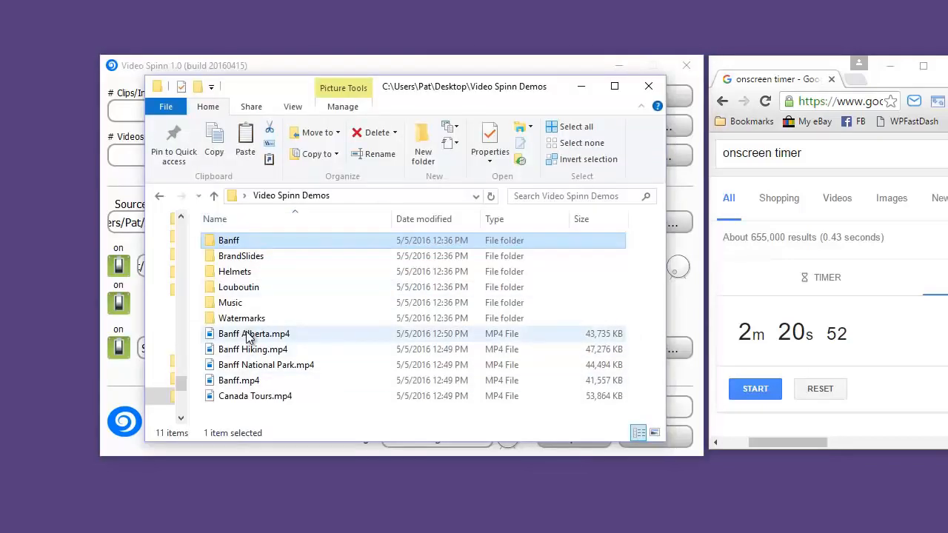
# Select the generated files from Banff Alberta.mp4 to Canada Tours.mp4 in the Video Spinn Demos folder to check their combined size.
pyautogui.moveTo(252, 334); pyautogui.dragTo(268, 400)
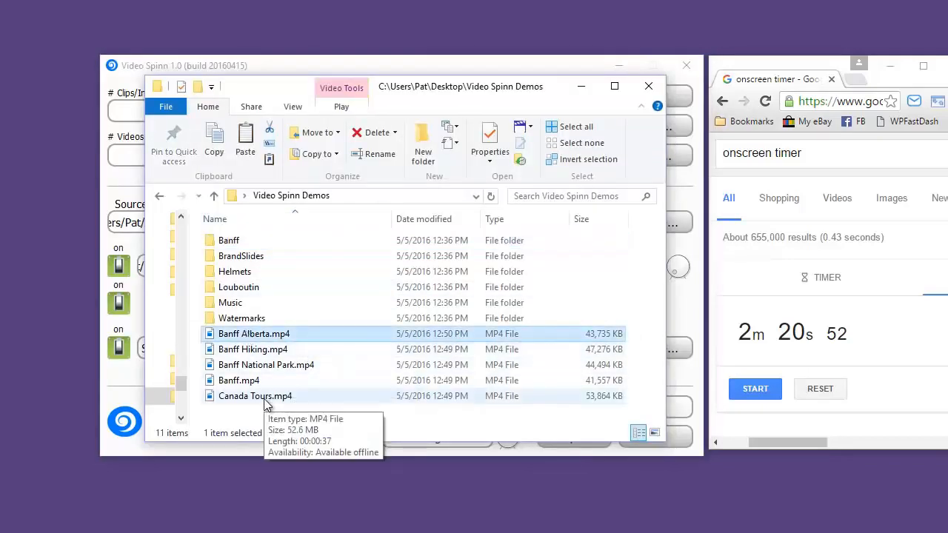
pyautogui.keyDown('shift'); pyautogui.click(268, 400); pyautogui.keyUp('shift')
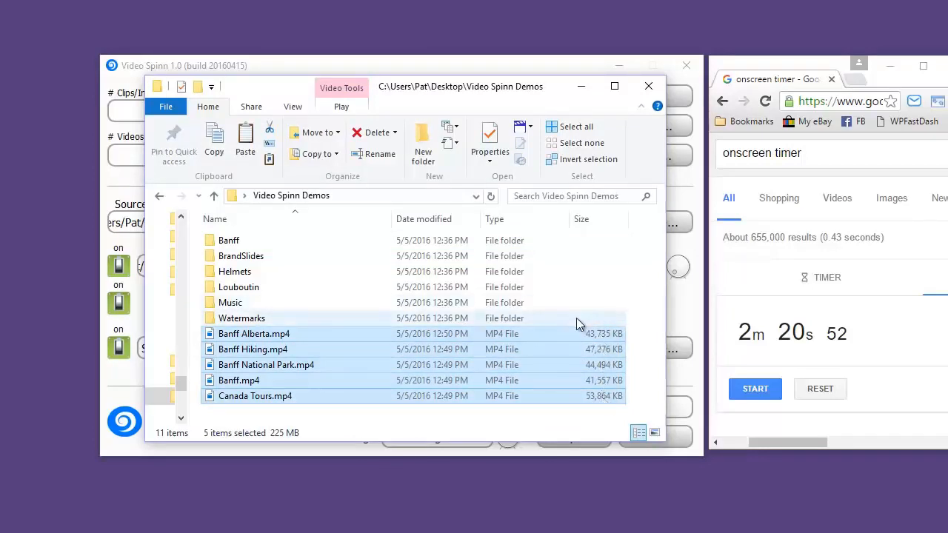
pyautogui.click(319, 312)
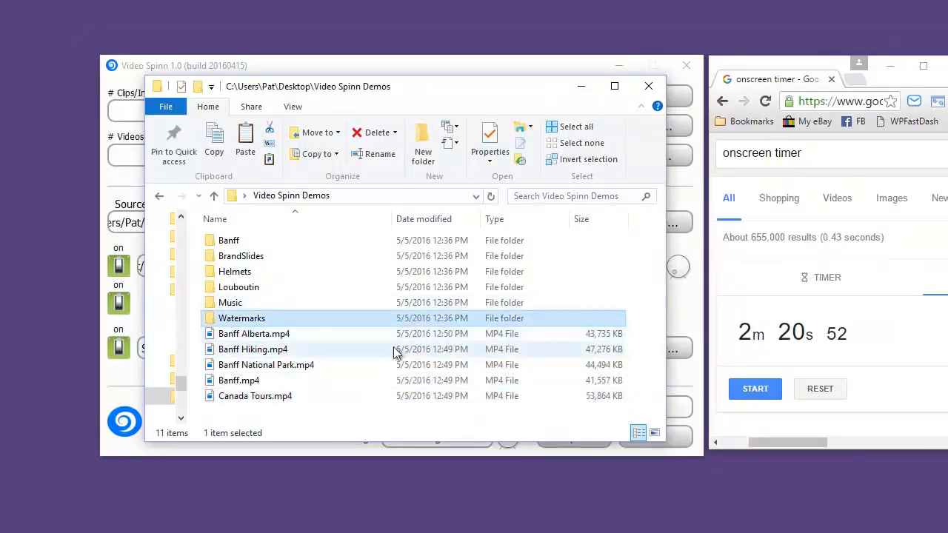
# Play Banff Hiking.mp4 in Movies & TV to review the slideshow through to its end, and close the player.
pyautogui.click(252, 352)
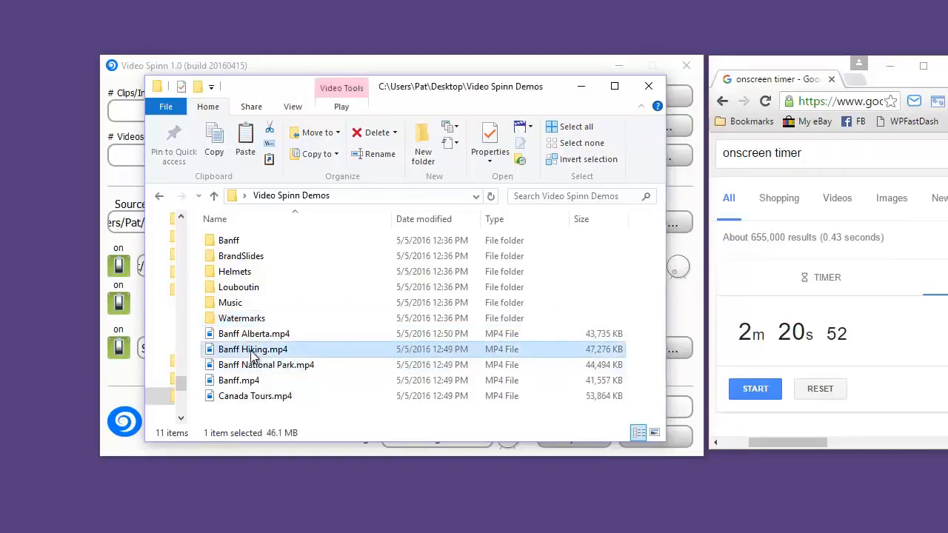
pyautogui.doubleClick(251, 354)
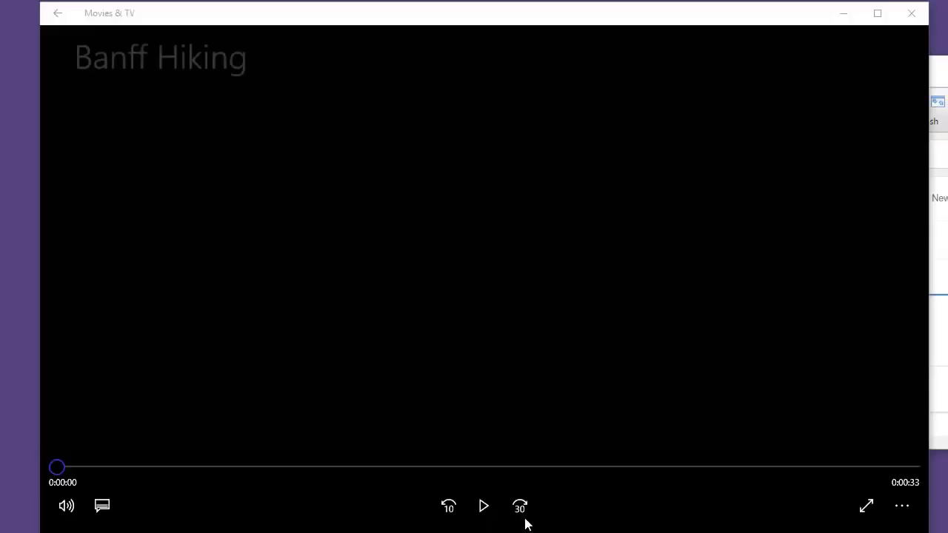
pyautogui.click(484, 507)
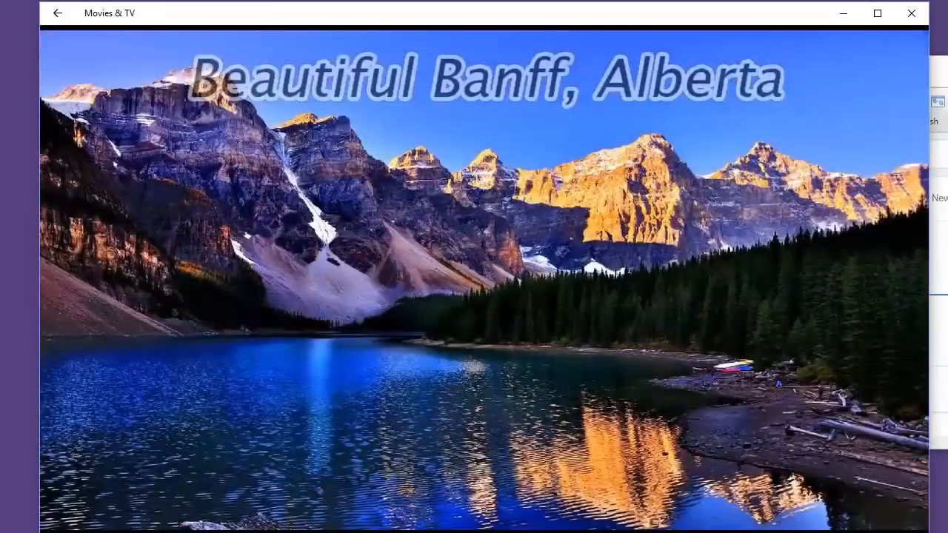
pyautogui.moveTo(519, 39)
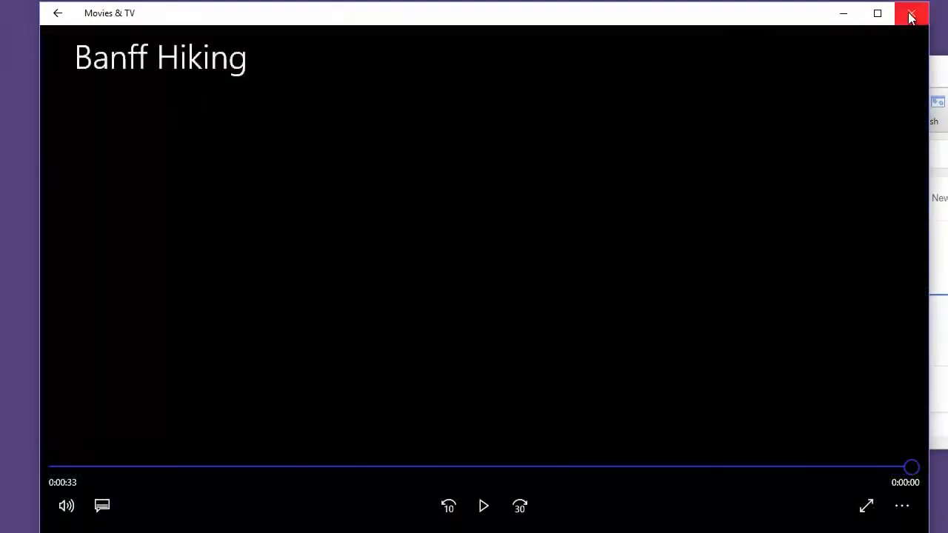
pyautogui.click(911, 12)
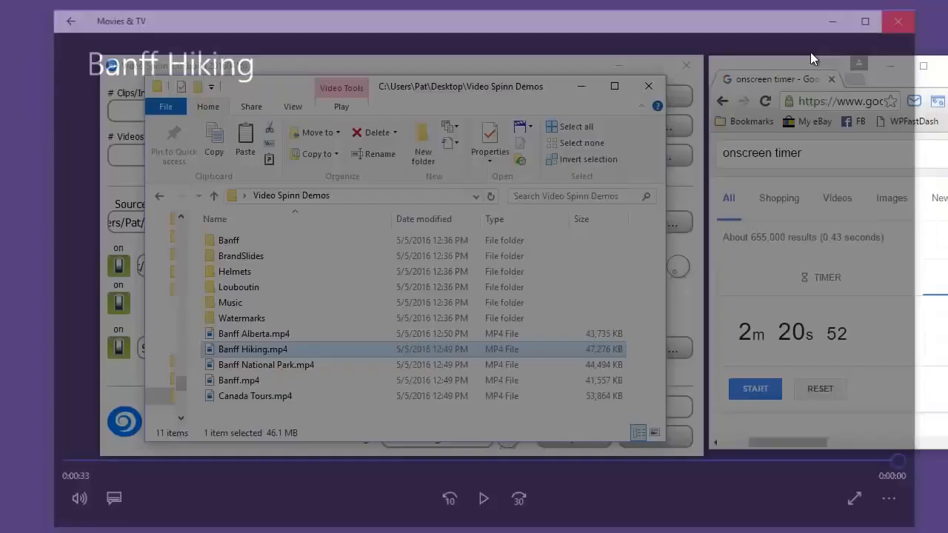